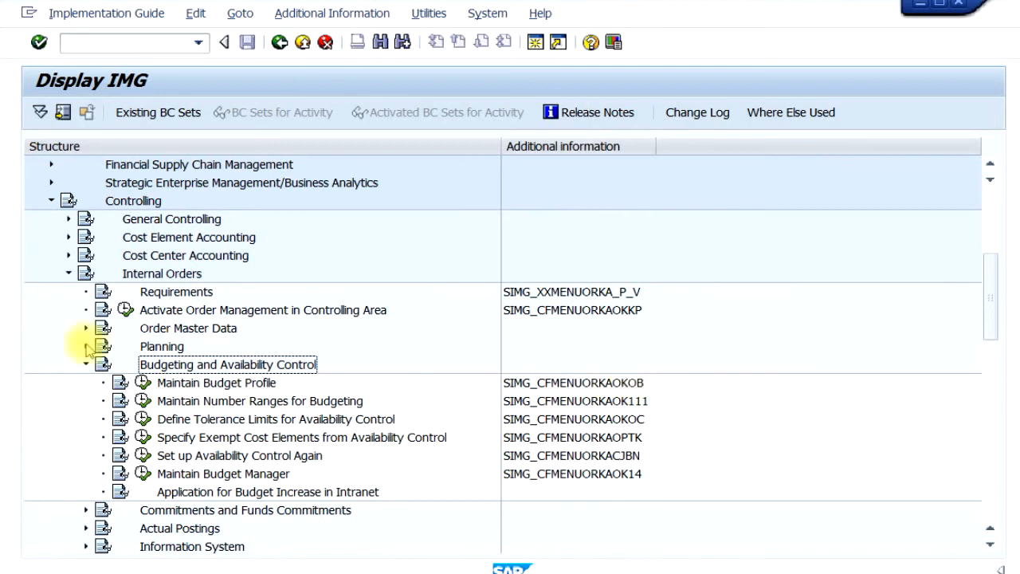
Open the Maintain Budget Profile activity and start a copy of the General Budget Profile entry 000001.
left_click(144, 389)
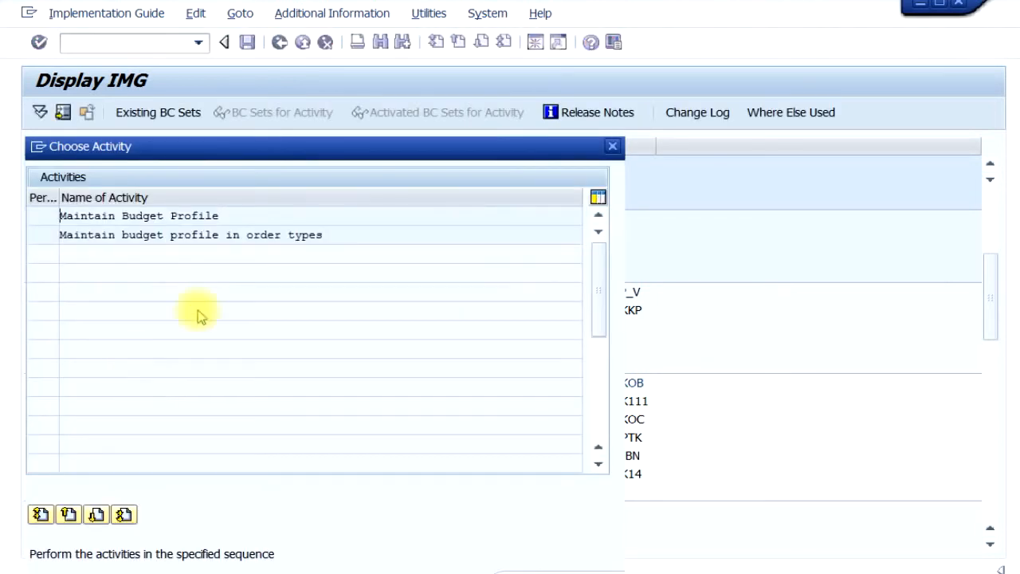
double_click(250, 216)
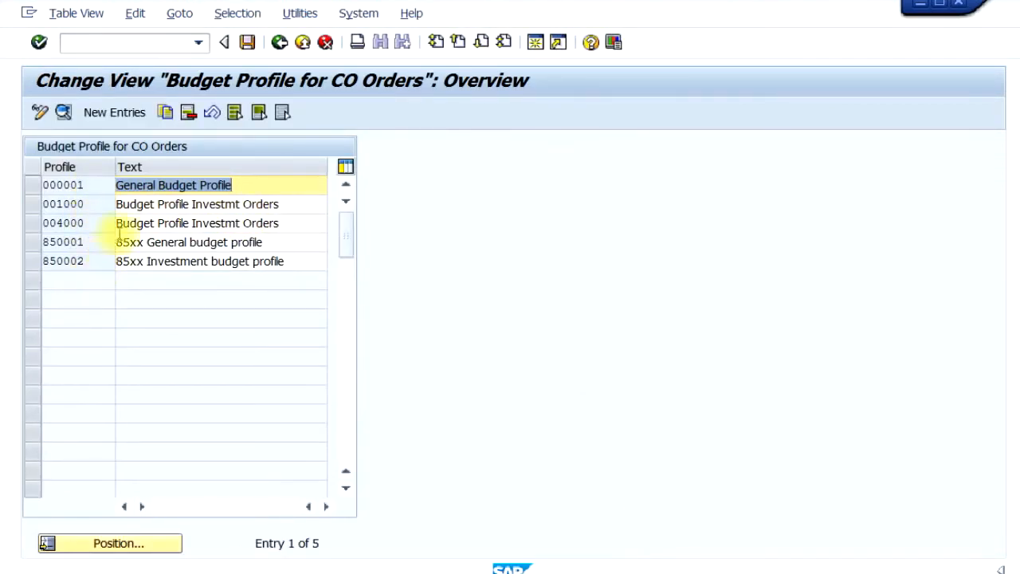
left_click(242, 185)
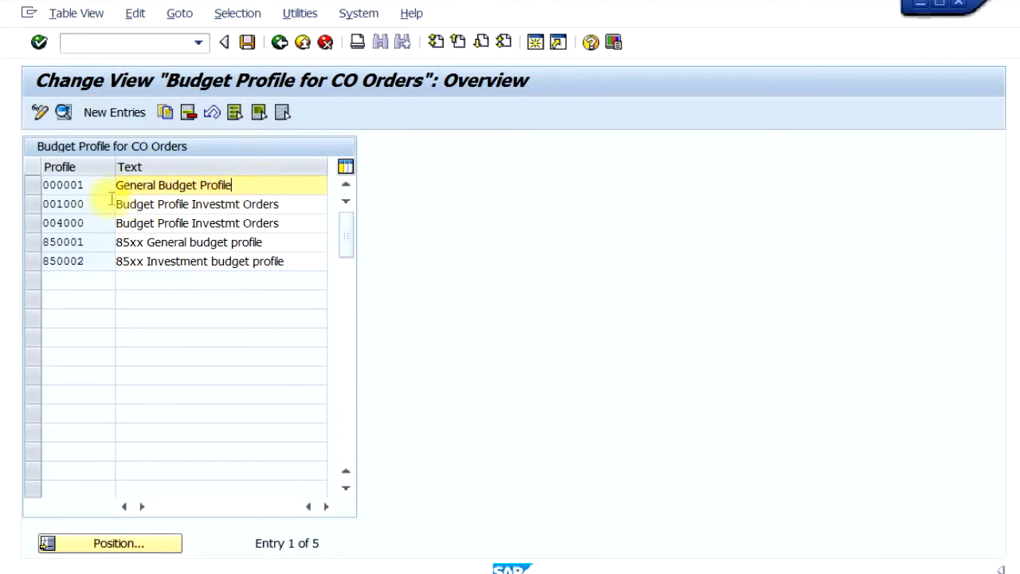
left_click(33, 188)
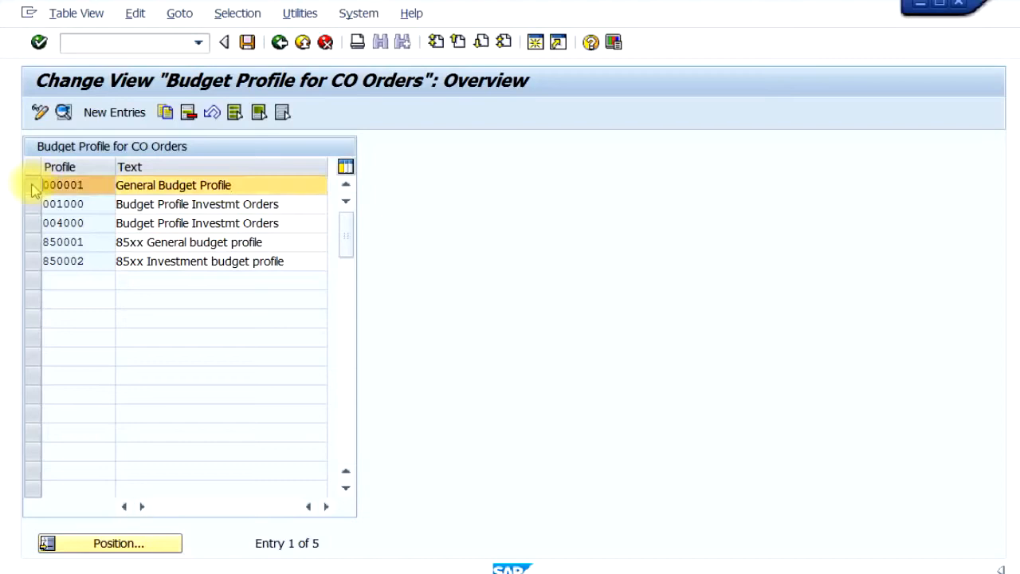
left_click(166, 113)
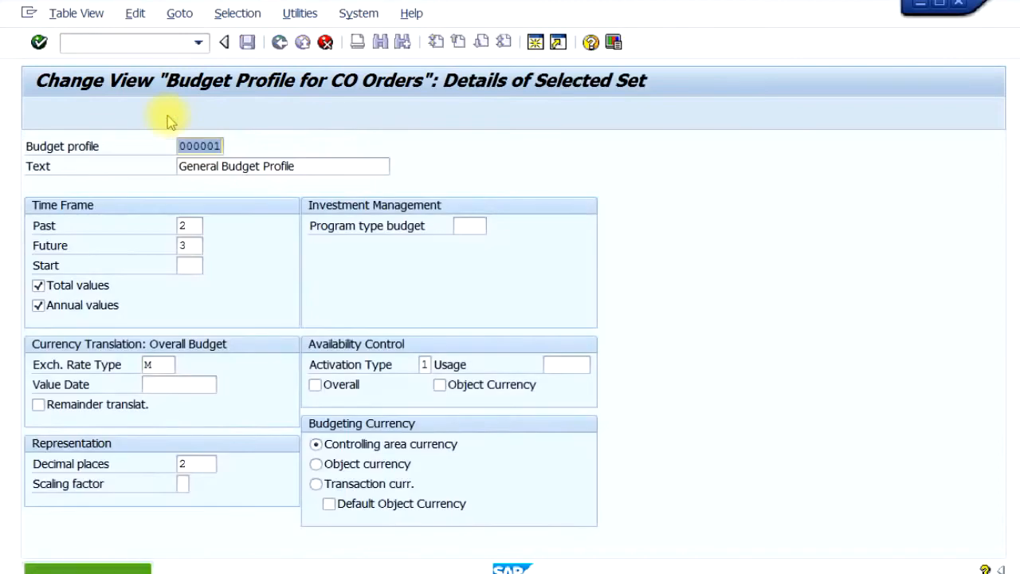
Set the copied budget profile's key to 0000C1 and its text to "General Budget Profile copyof1".
left_click(213, 146)
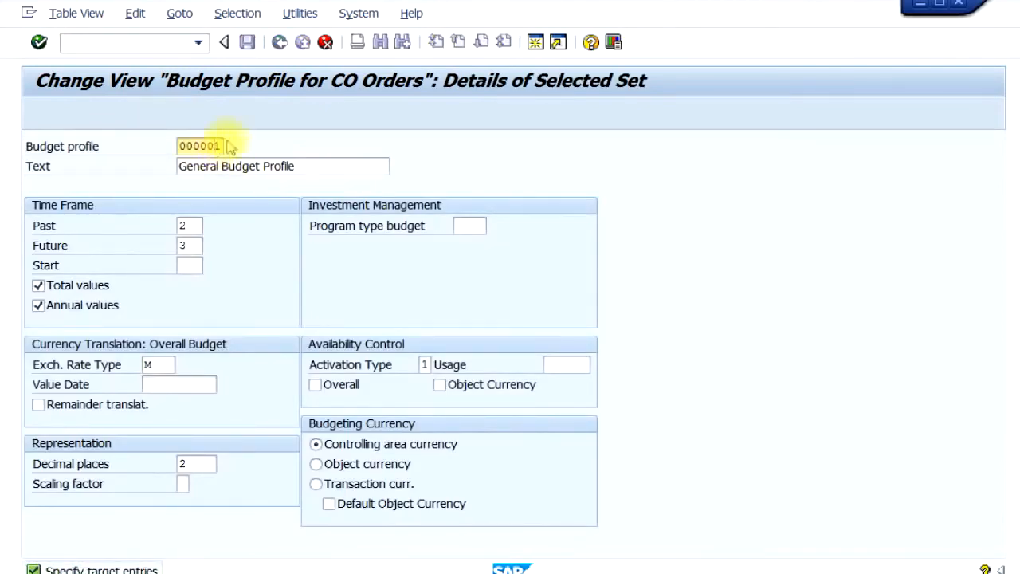
key("BackSpace")
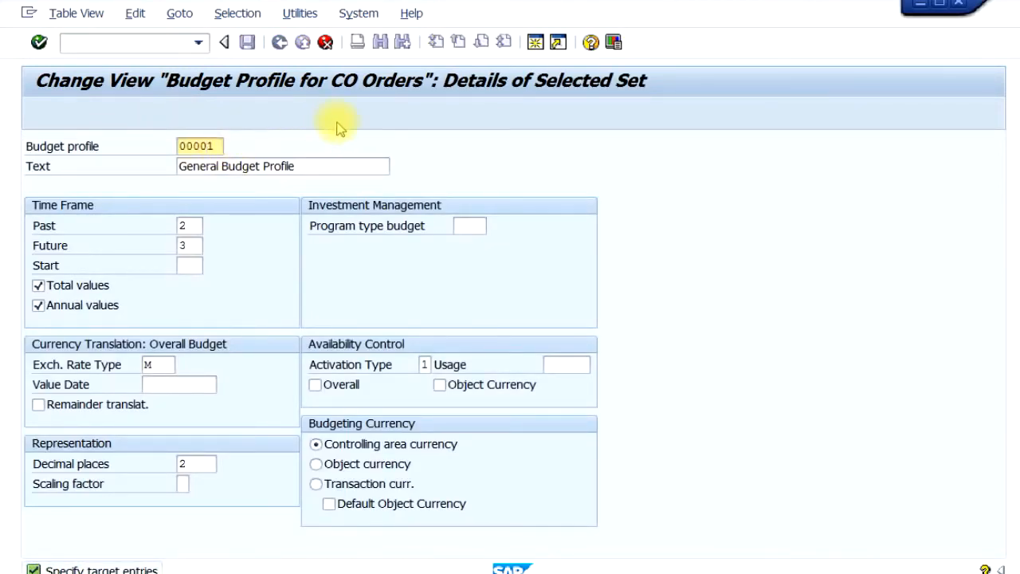
type("C")
left_click(317, 162)
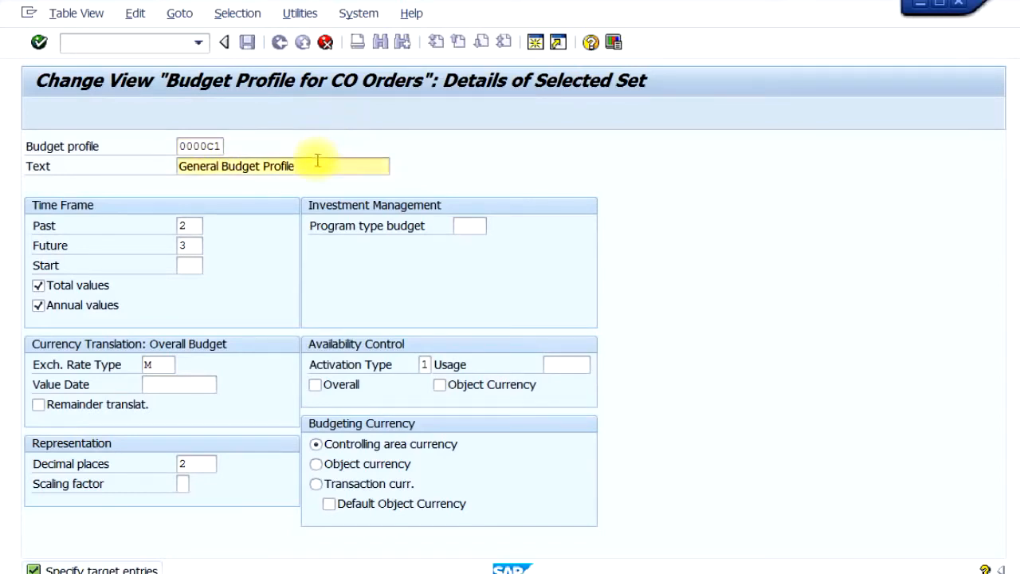
type("(copyof")
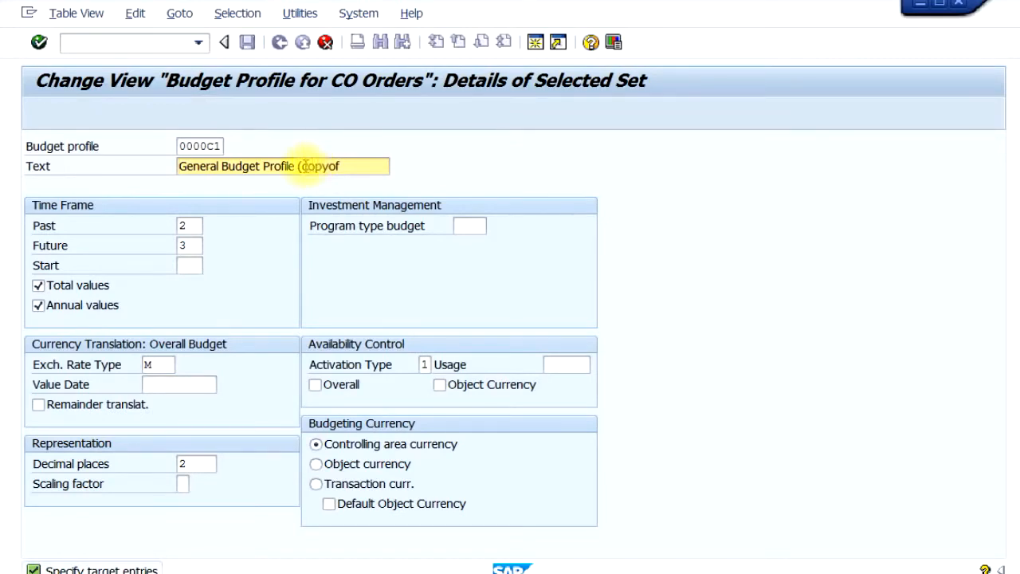
left_click(303, 166)
key("BackSpace")
left_click(341, 166)
type("1")
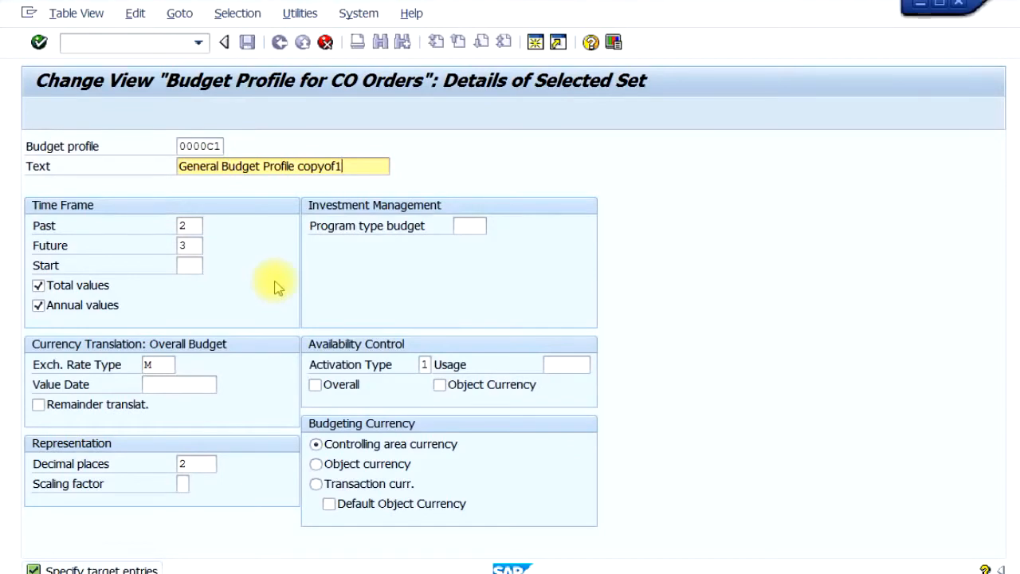
Set the Future value in the copied profile's time frame to 5.
left_click(192, 226)
left_click(187, 245)
double_click(191, 245)
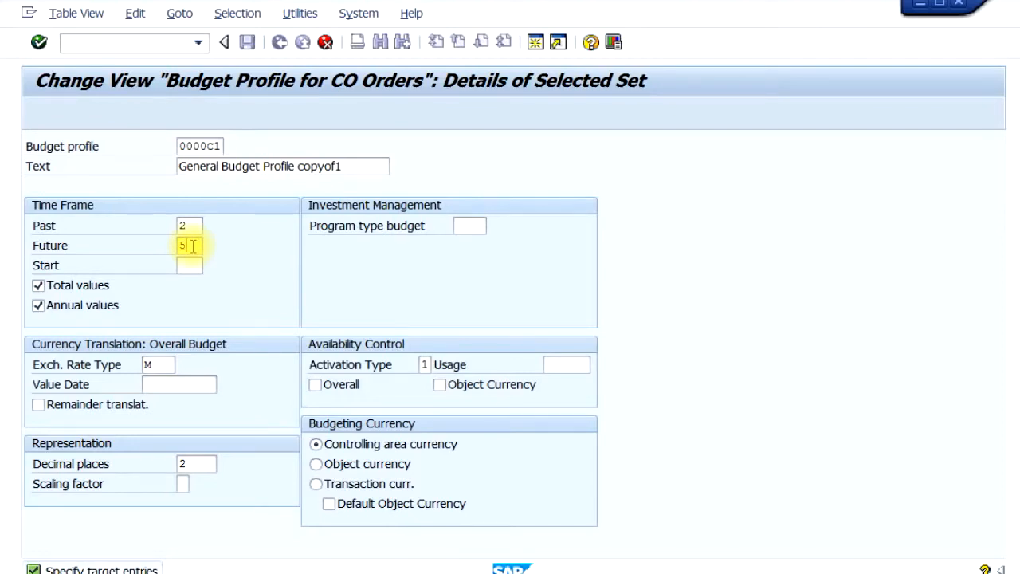
left_click_drag(191, 246, 158, 246)
left_click(194, 247)
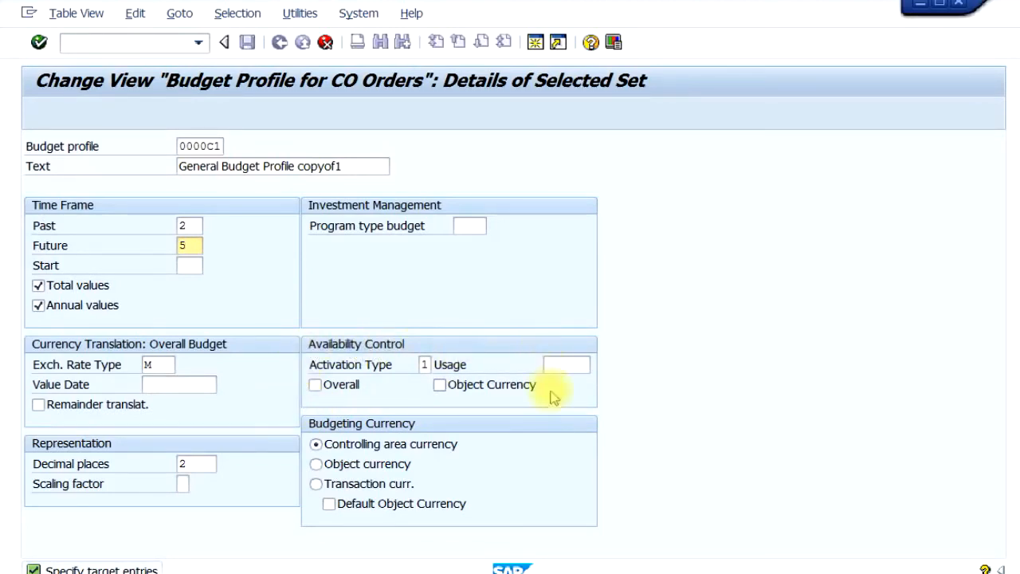
Choose activation type 1, Automatic activation during budget allocation, for the profile's availability control.
left_click(427, 364)
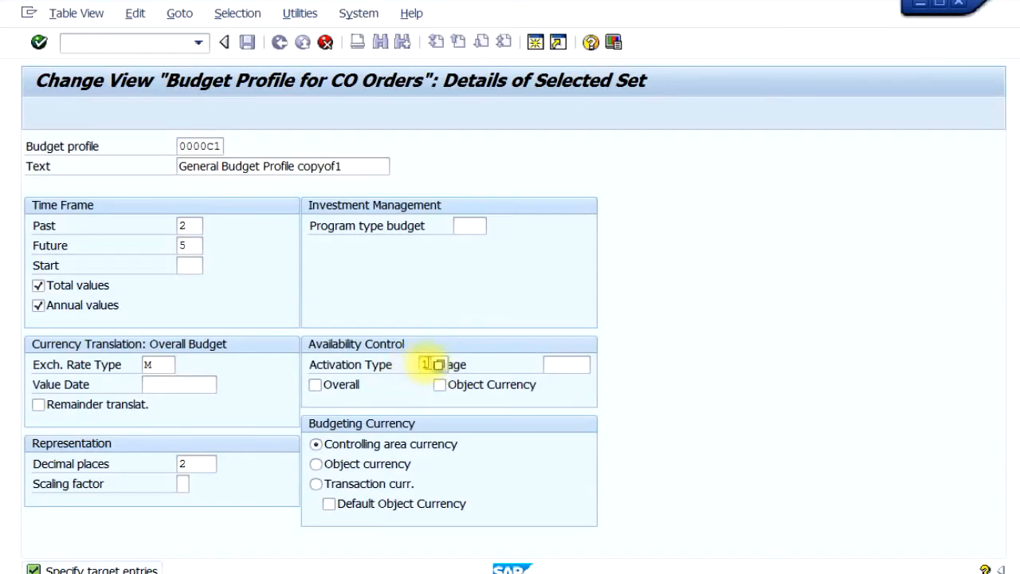
left_click(440, 365)
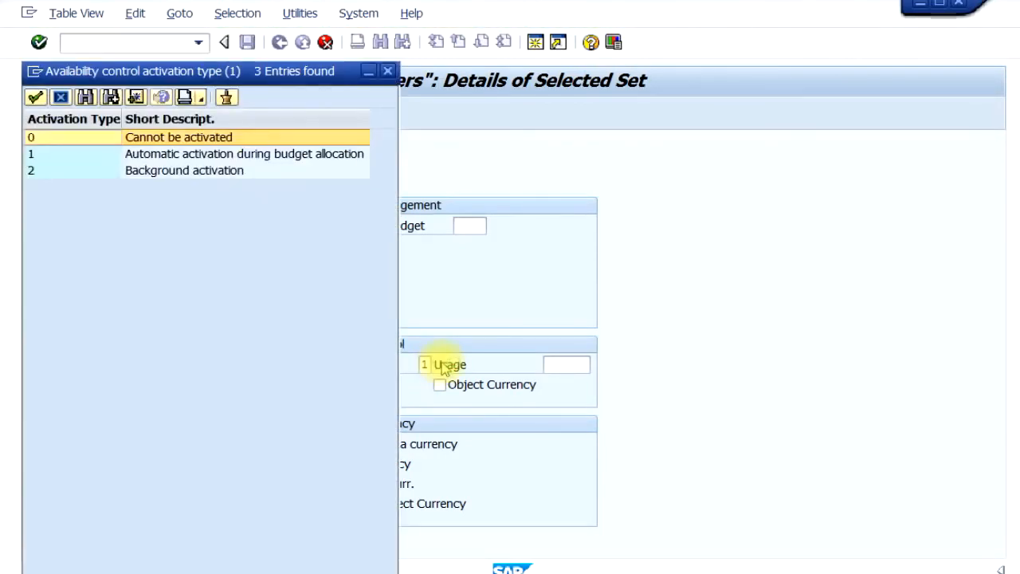
left_click_drag(280, 75, 755, 283)
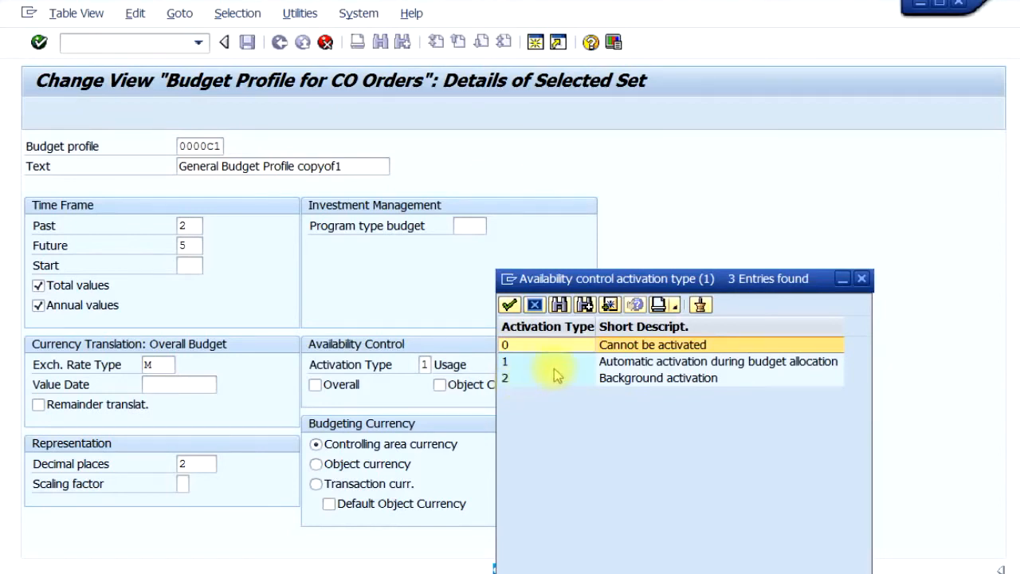
left_click(505, 361)
left_click(506, 361)
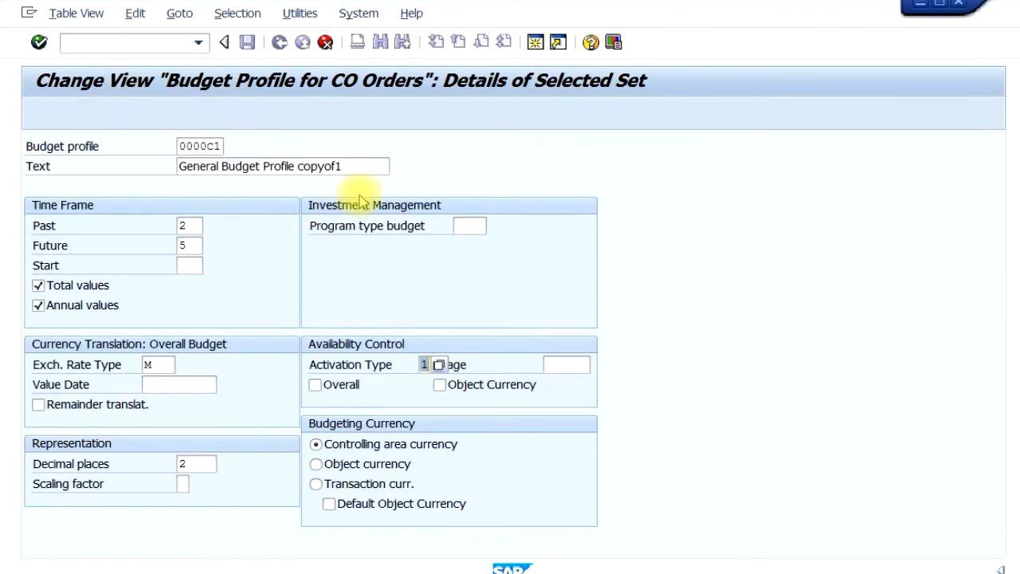
Confirm the copied profile 0000C1, accepting the tolerance limits warning, and view it in the list from the first entry.
key("Return")
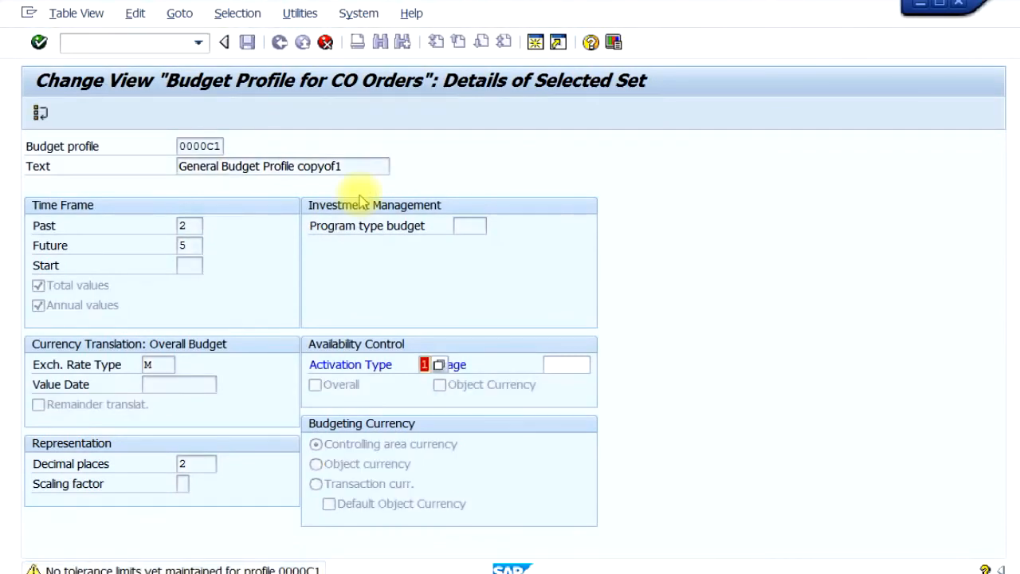
key("Return")
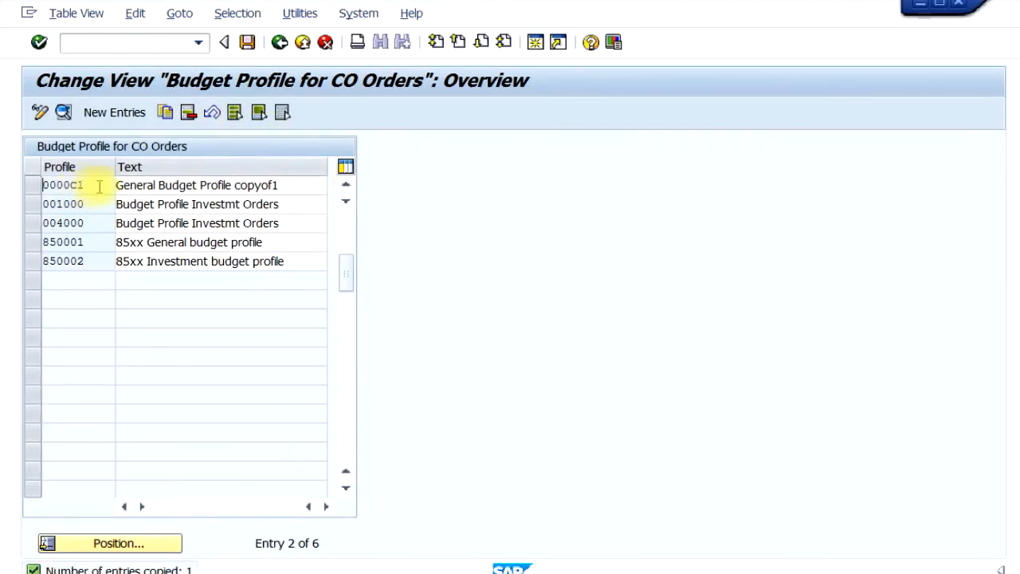
left_click(346, 186)
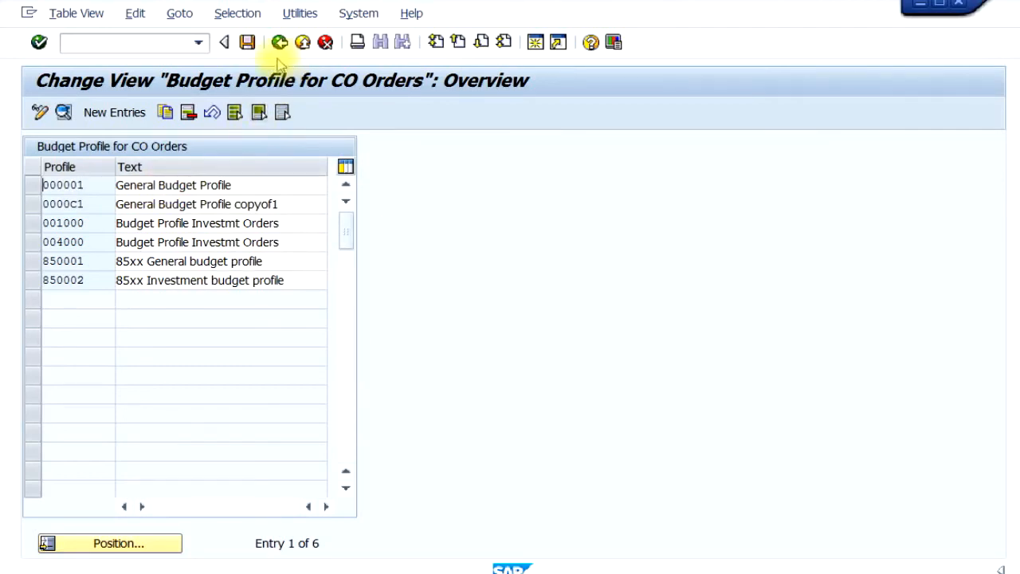
Exit the budget profile overview, answer its prompts, and open the activity Maintain budget profile in order types.
left_click(302, 42)
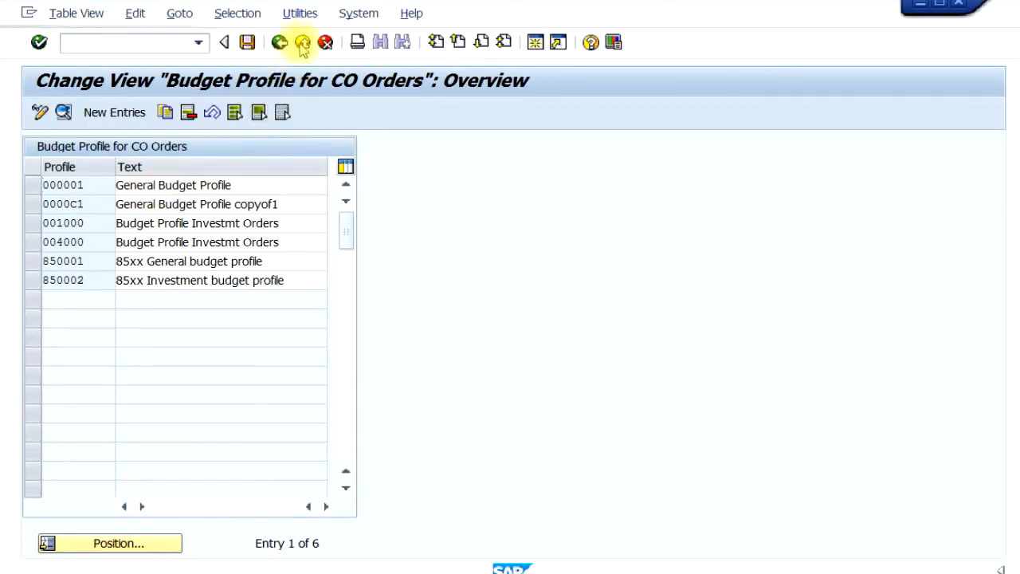
left_click(276, 336)
left_click(294, 312)
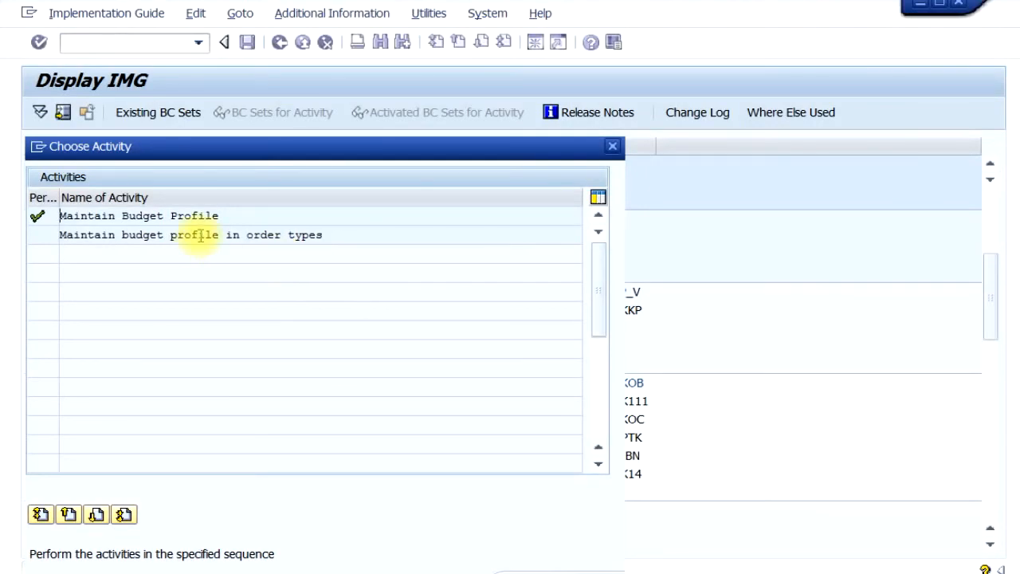
double_click(200, 236)
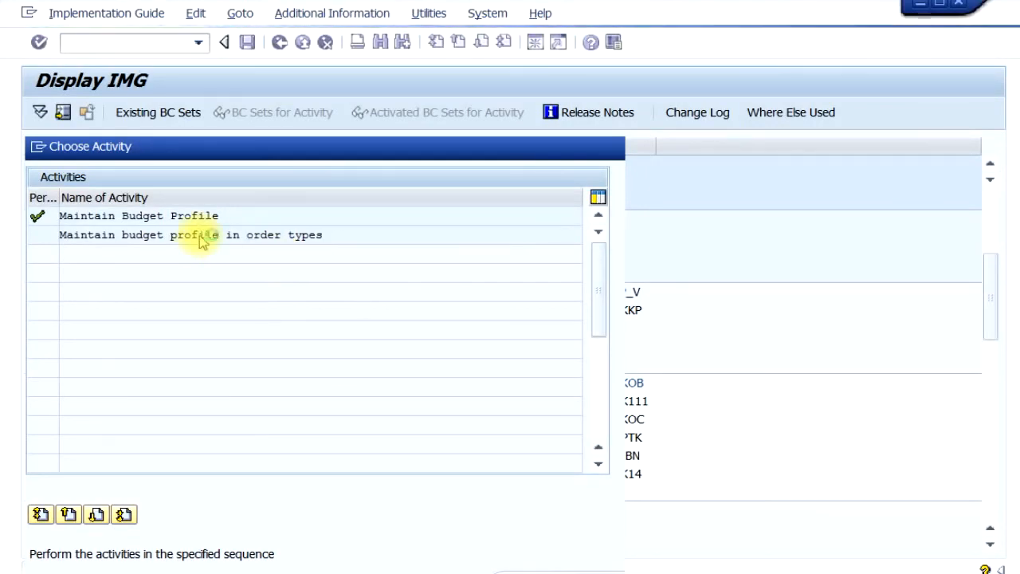